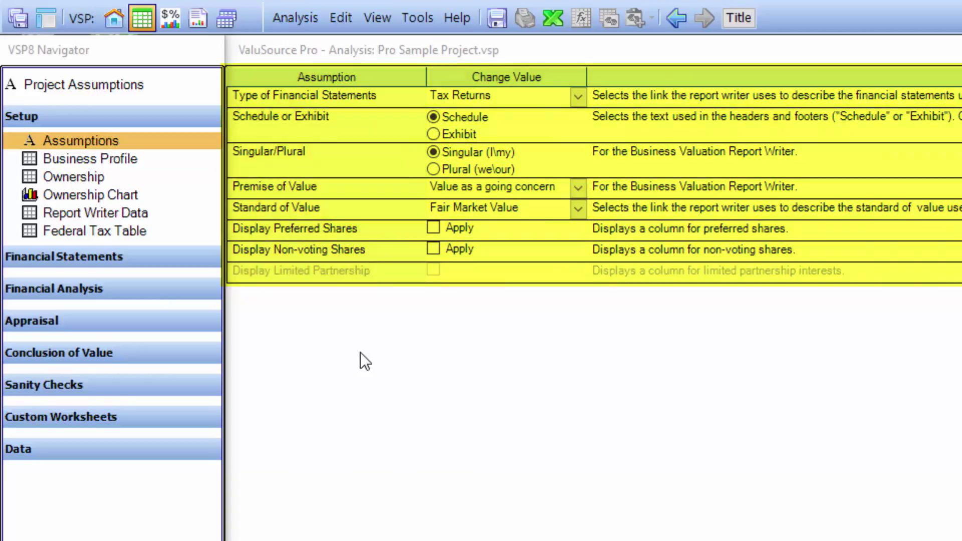
# Show the Setup worksheets list for the Pro Sample Project's assumptions.
pyautogui.click(82, 119)
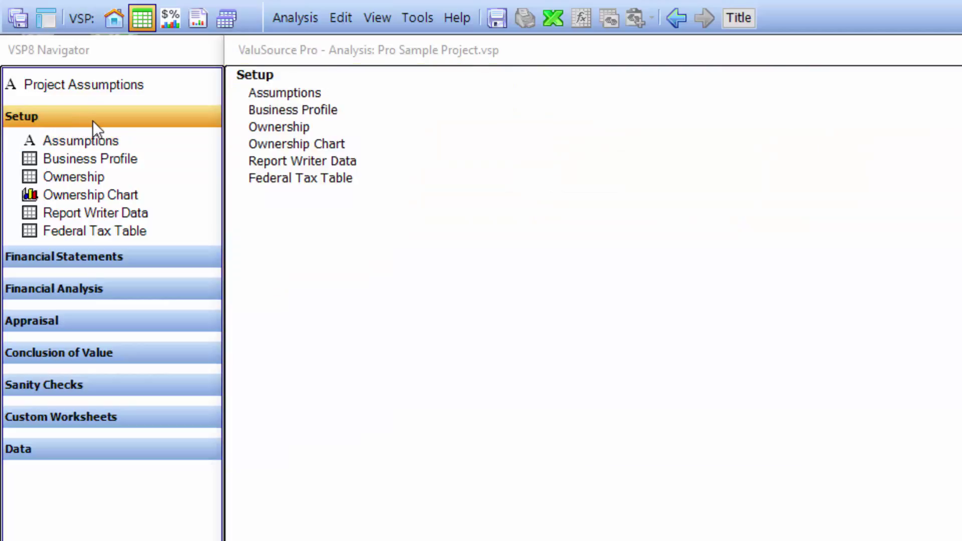
# View the Historic Balance Sheets worksheet, then list the 2010–2014 adjustment worksheets.
pyautogui.click(95, 257)
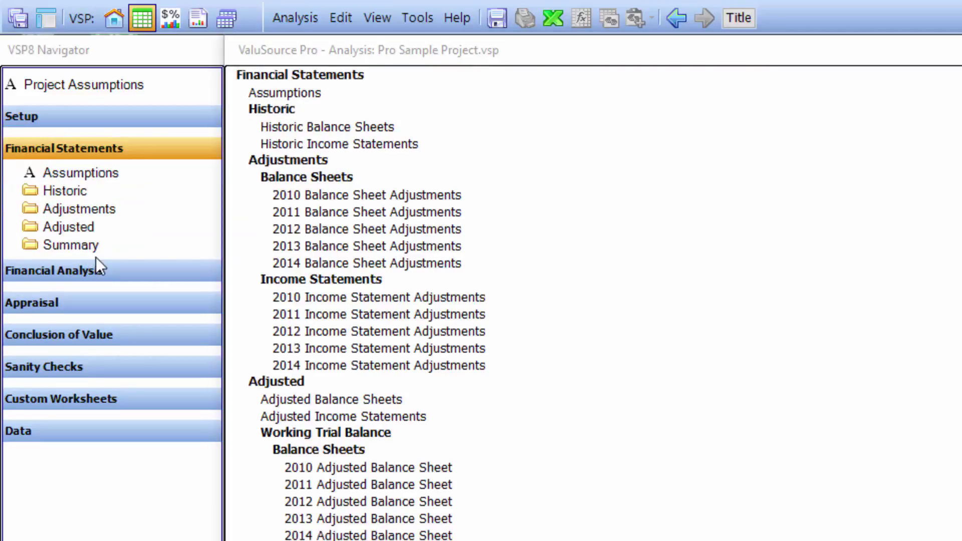
pyautogui.click(76, 192)
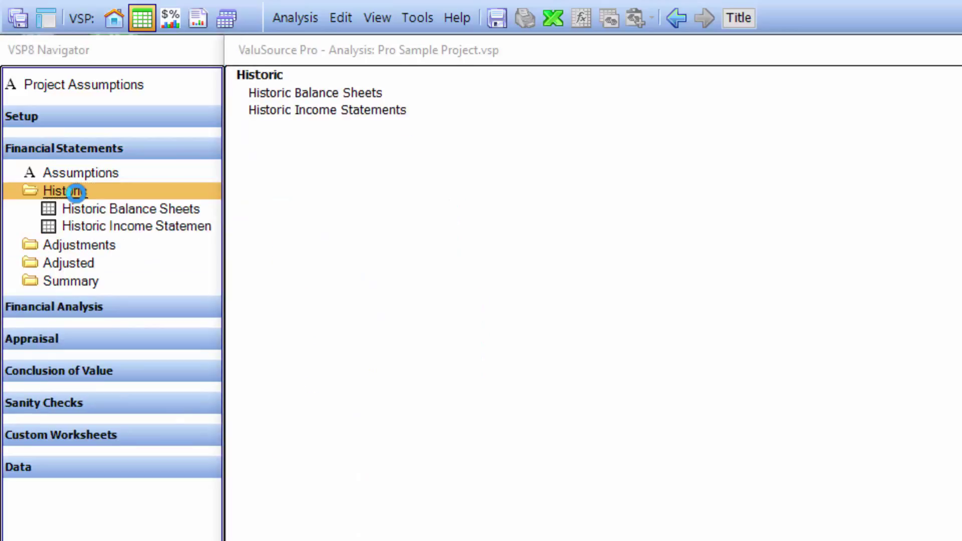
pyautogui.click(94, 208)
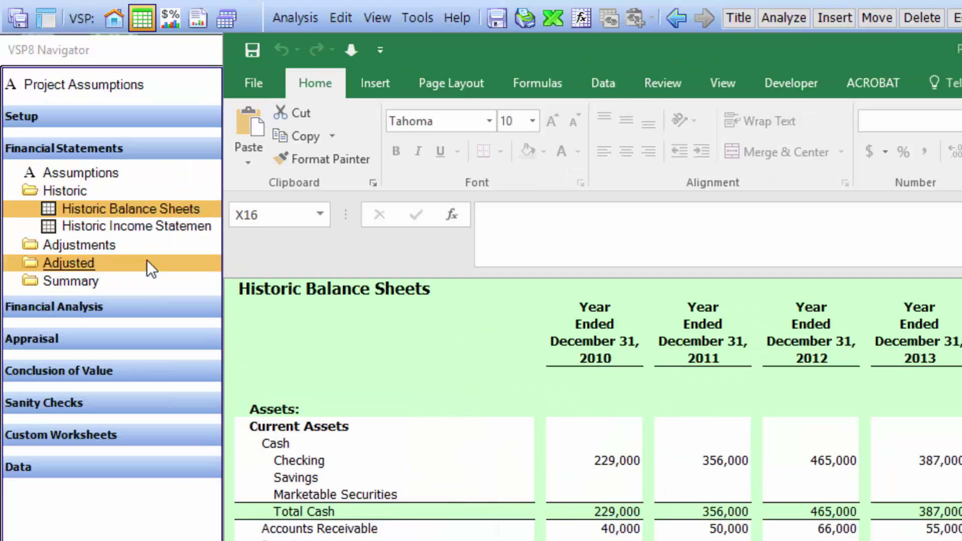
pyautogui.click(92, 243)
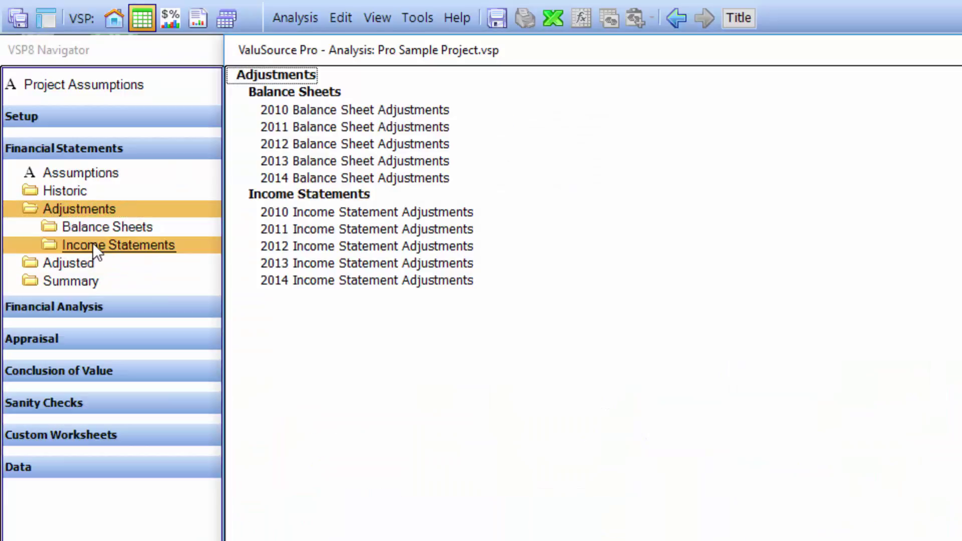
# Open 2010 Balance Sheet Adjustments and check Checking's adjustments editor, closing it unchanged.
pyautogui.click(119, 229)
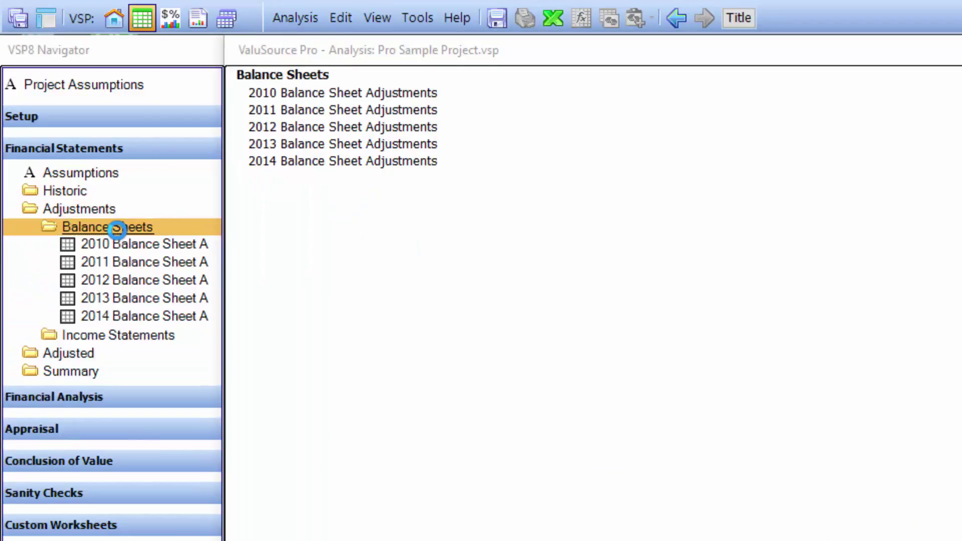
pyautogui.click(126, 243)
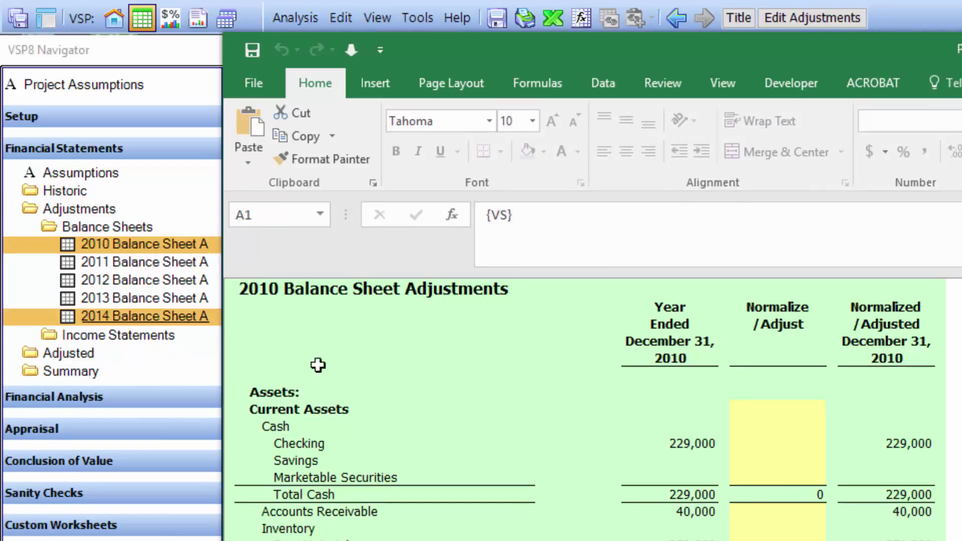
pyautogui.click(775, 444)
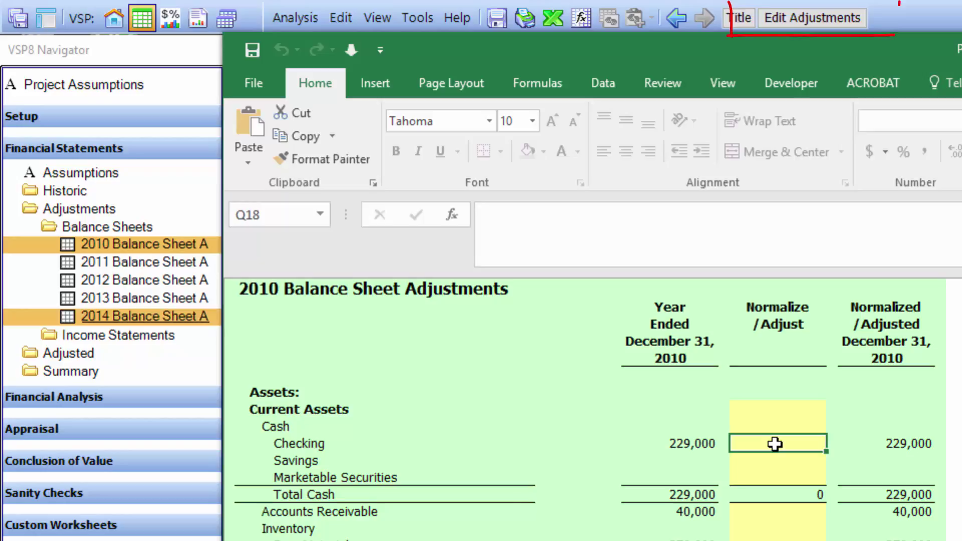
pyautogui.click(798, 22)
pyautogui.moveTo(867, 38)
pyautogui.mouseDown()
pyautogui.moveTo(766, 157)
pyautogui.moveTo(584, 209)
pyautogui.mouseUp()
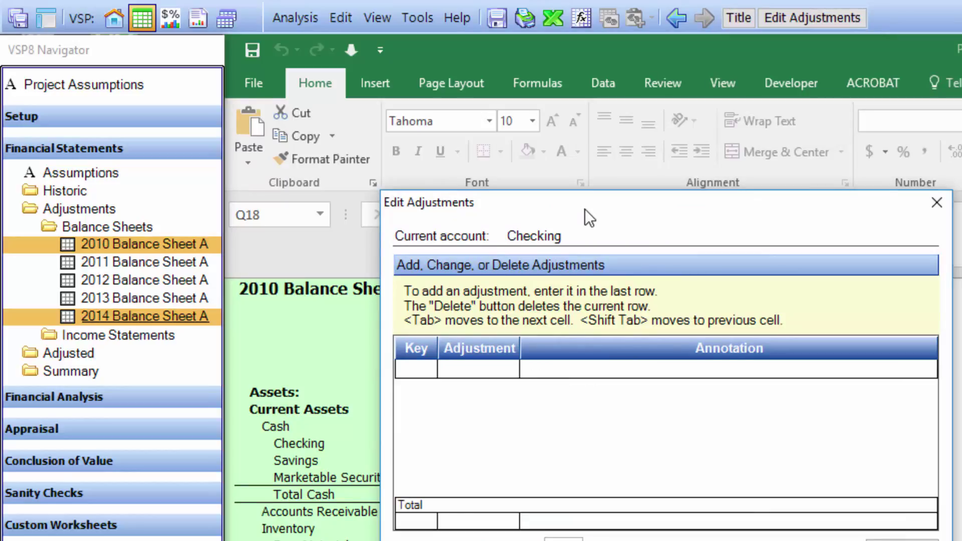
pyautogui.press('Escape')
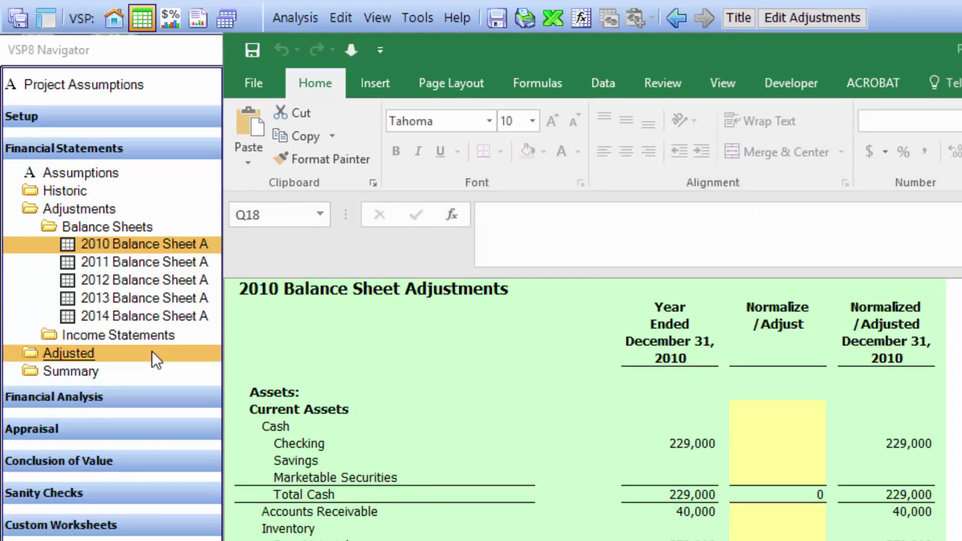
# View the Adjusted Balance Sheets and Adjusted Income Statements worksheets.
pyautogui.click(76, 353)
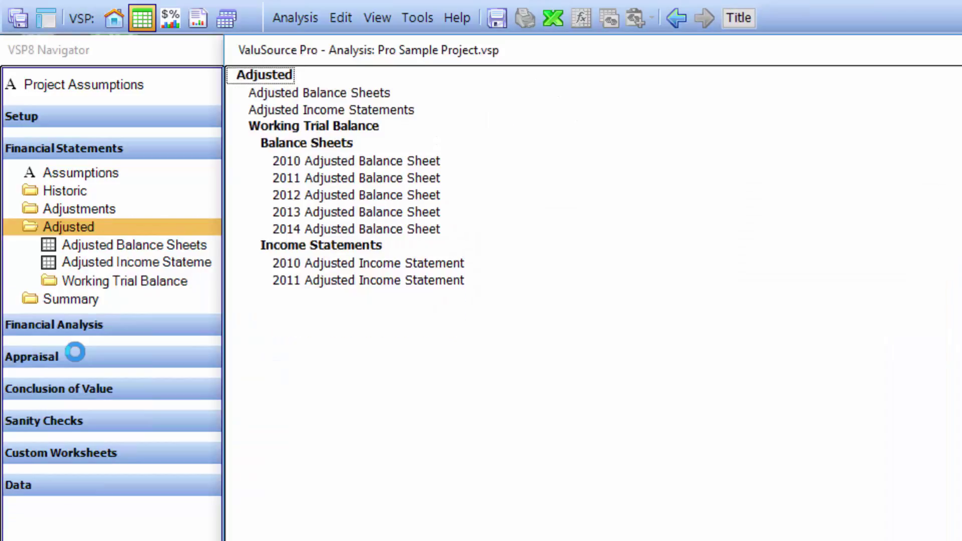
pyautogui.click(131, 246)
pyautogui.click(127, 261)
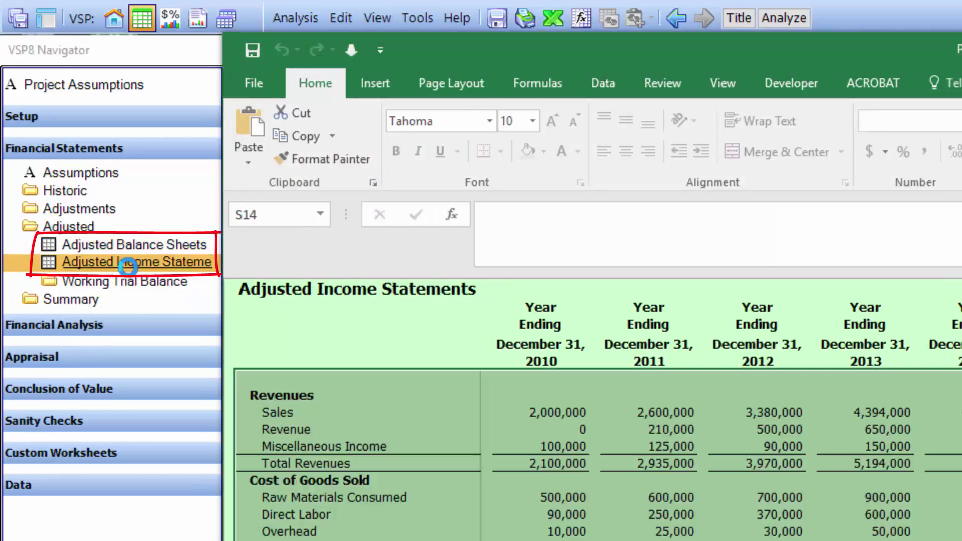
# Open the Common Size Historic Balance Sheets under Financial Analysis, then the RMA Comparison list.
pyautogui.click(86, 326)
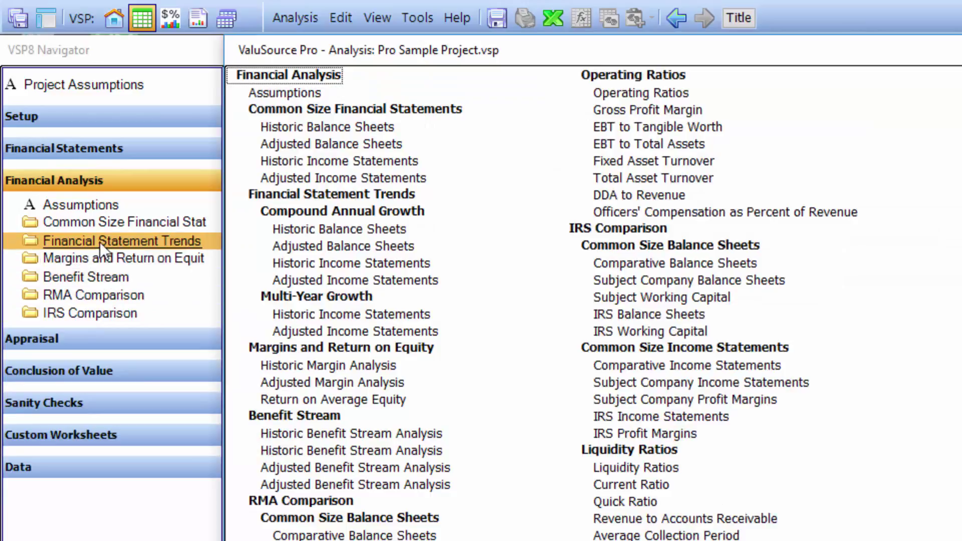
pyautogui.click(101, 226)
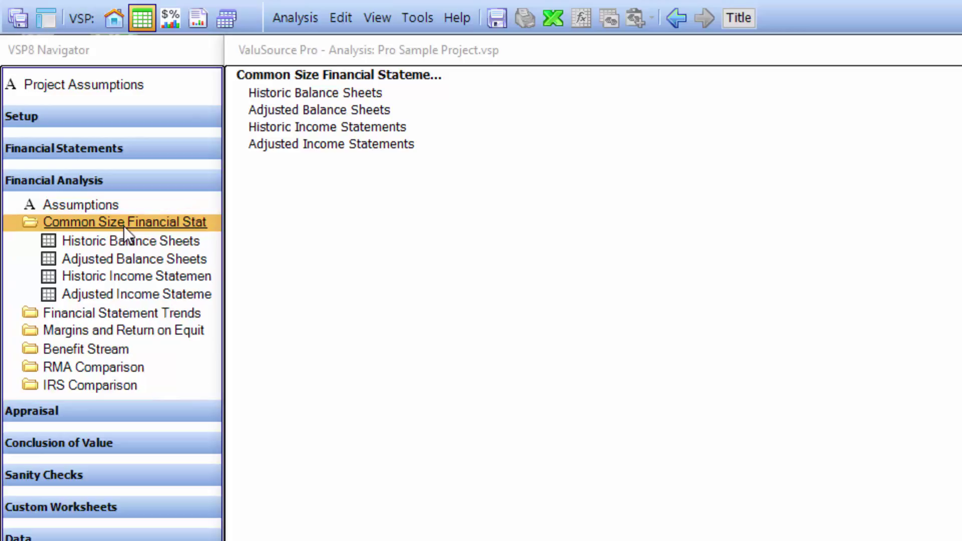
pyautogui.click(125, 241)
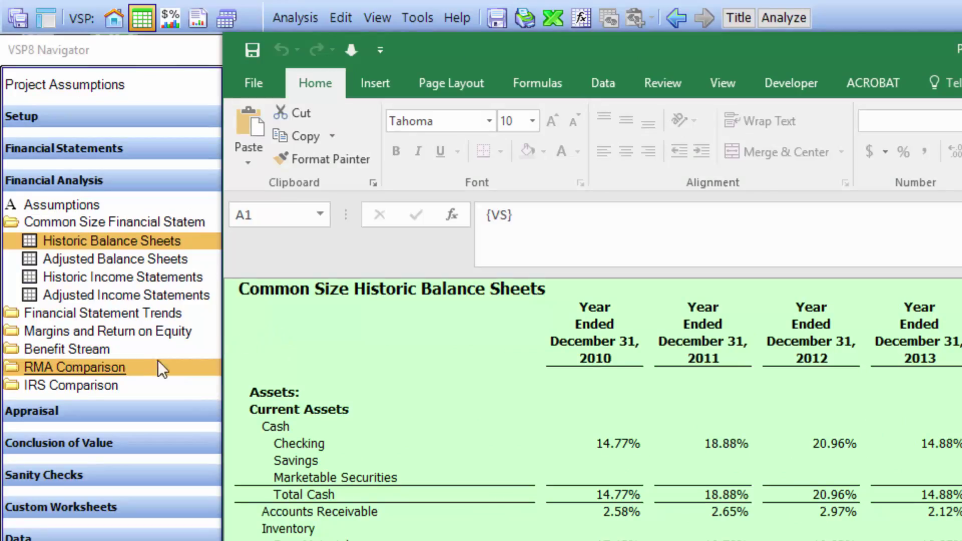
pyautogui.click(98, 367)
# Open RMA Comparative Balance Sheets and look up Soybean Farming's decile percentages.
pyautogui.click(105, 314)
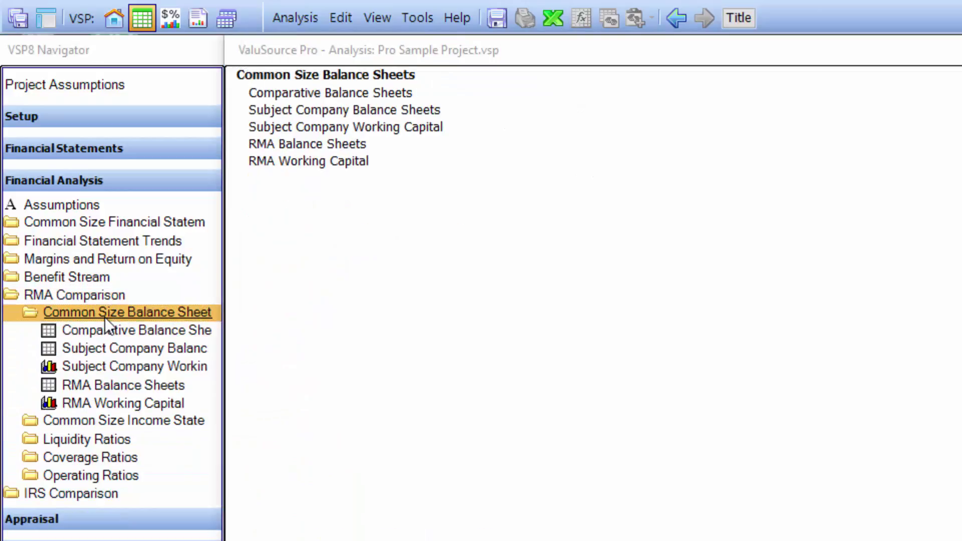
pyautogui.click(107, 330)
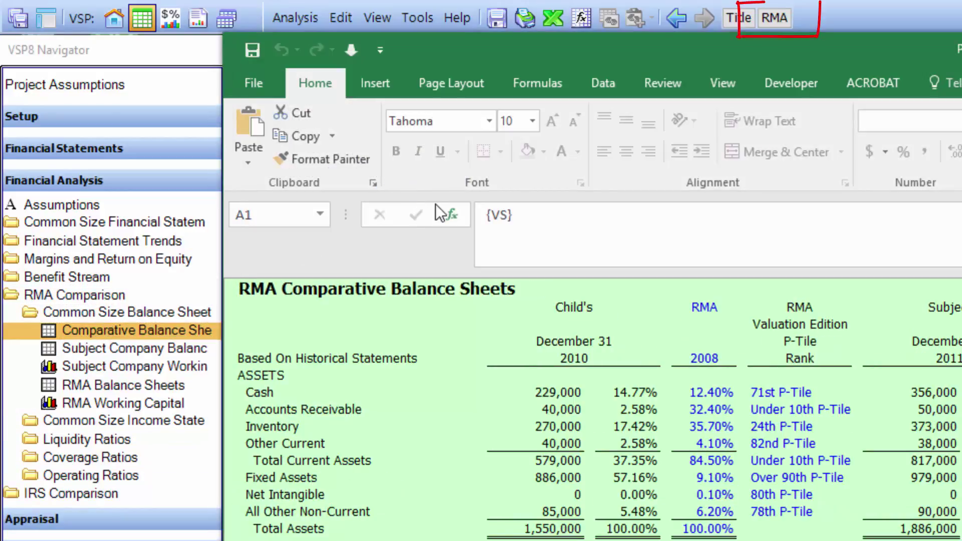
pyautogui.click(777, 17)
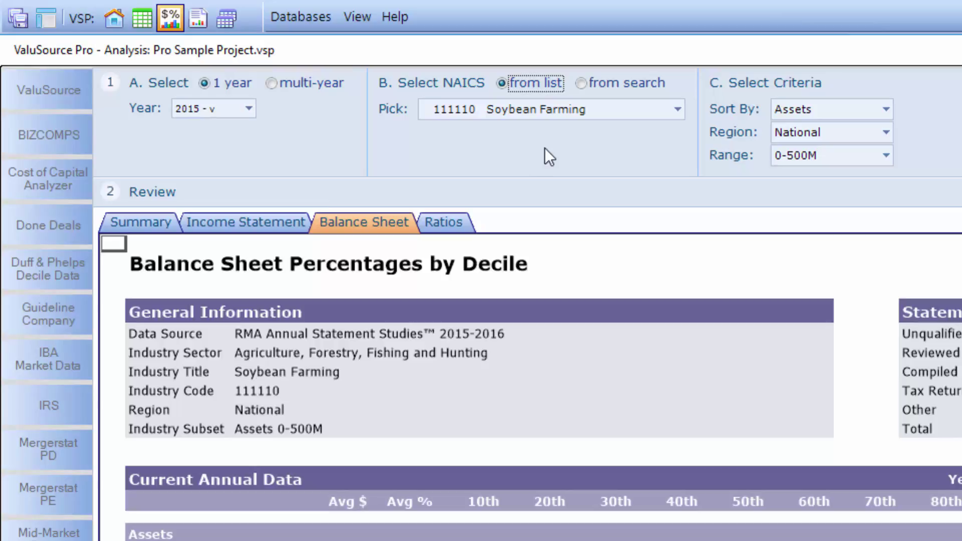
# Search industries for 4481 and select NAICS 448140 Family Clothing Stores.
pyautogui.click(581, 83)
pyautogui.click(447, 109)
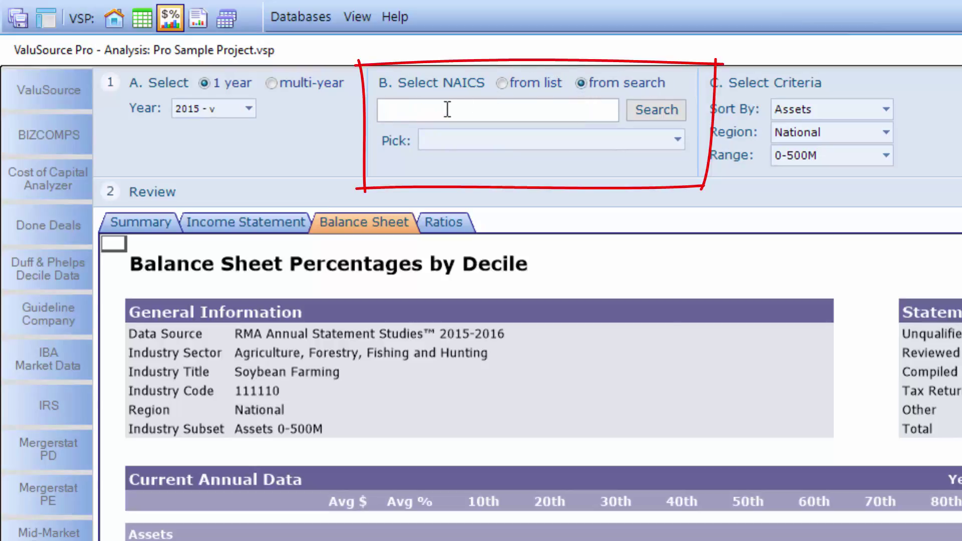
pyautogui.write('4481')
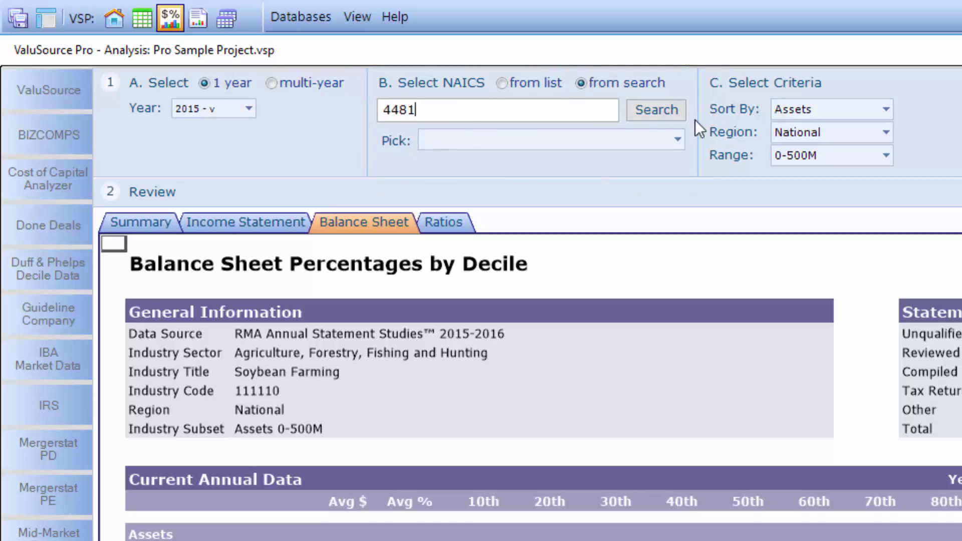
pyautogui.click(665, 110)
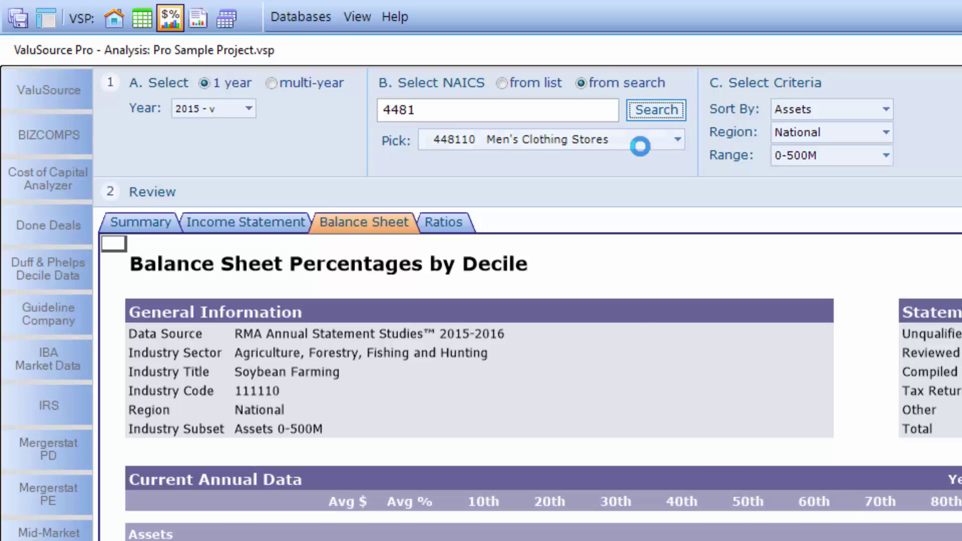
pyautogui.click(676, 142)
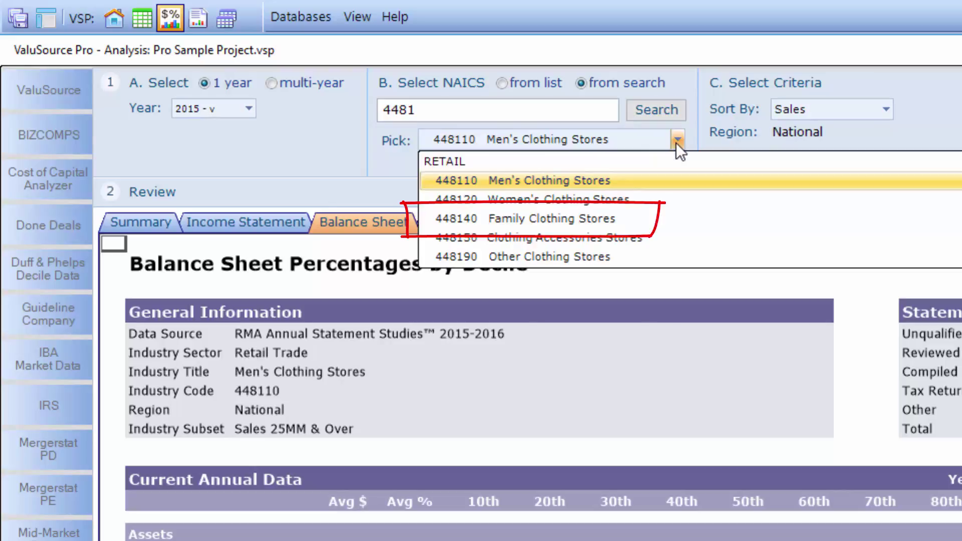
pyautogui.click(624, 218)
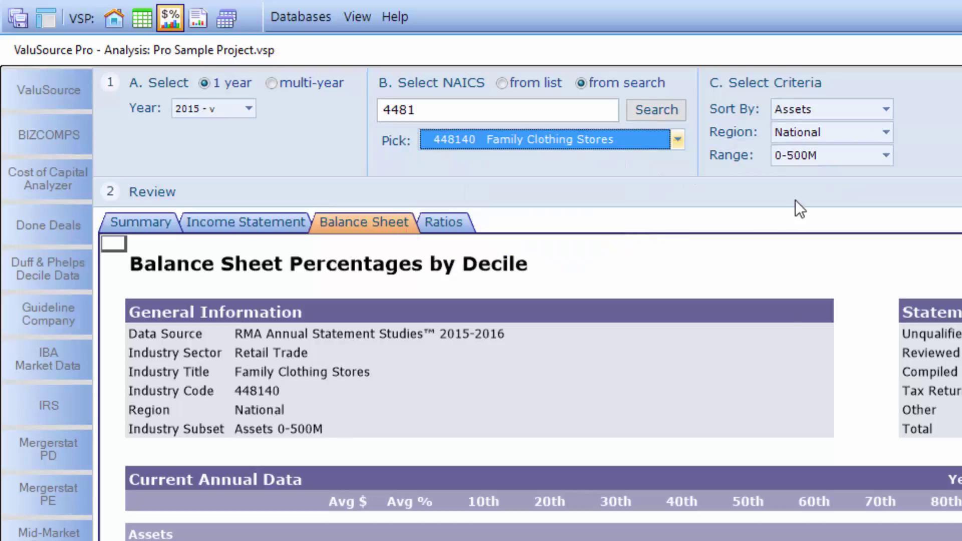
# Set the RMA criteria to sort by Sales, National region, range 1MM-3MM.
pyautogui.click(854, 112)
pyautogui.click(855, 113)
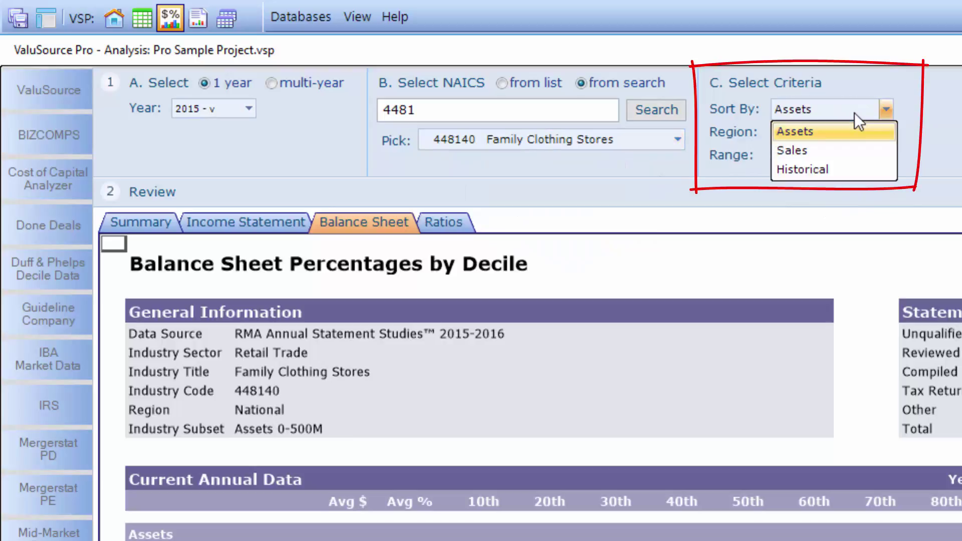
pyautogui.click(841, 149)
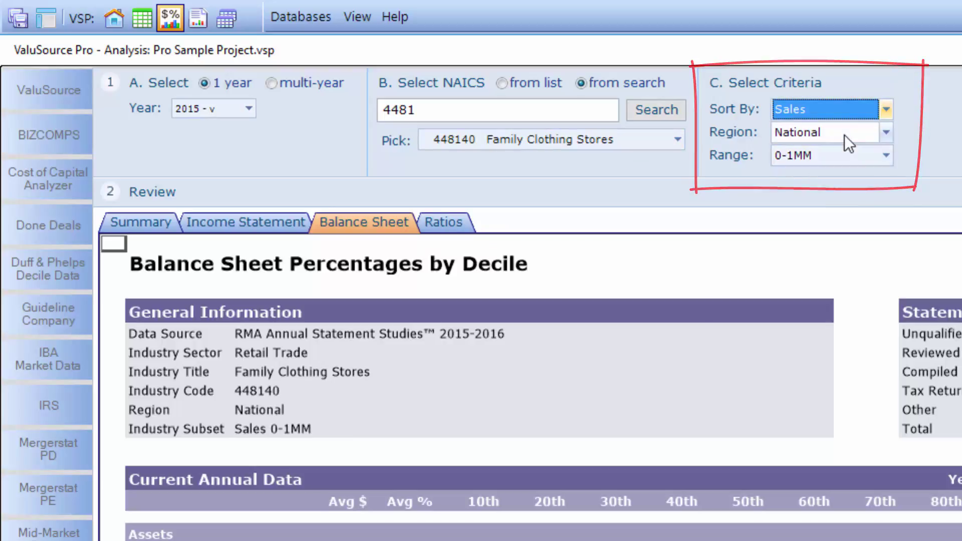
pyautogui.click(884, 136)
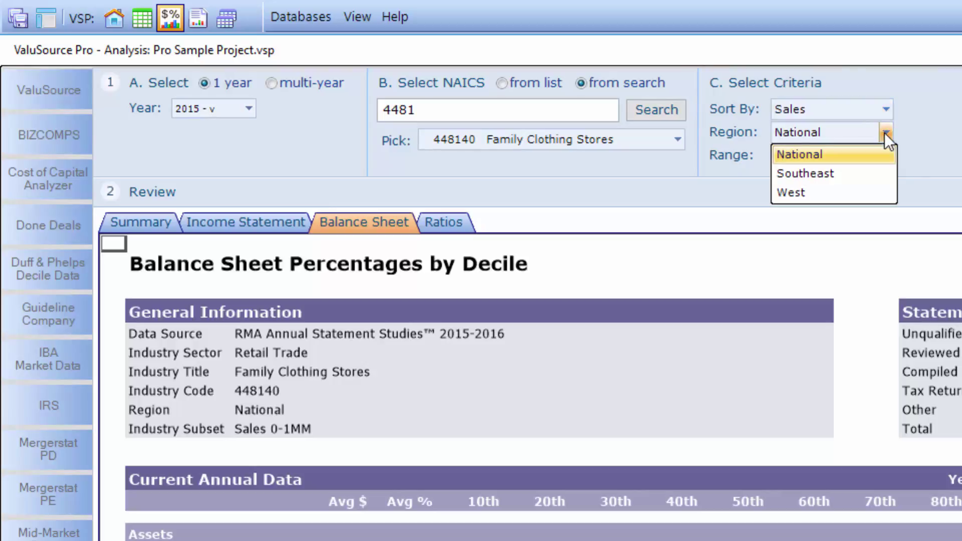
pyautogui.click(885, 133)
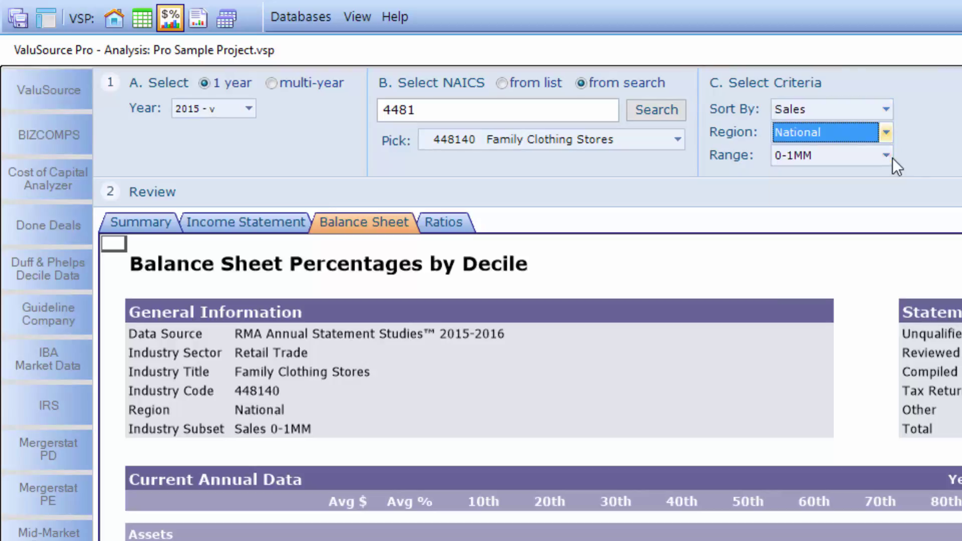
pyautogui.click(886, 156)
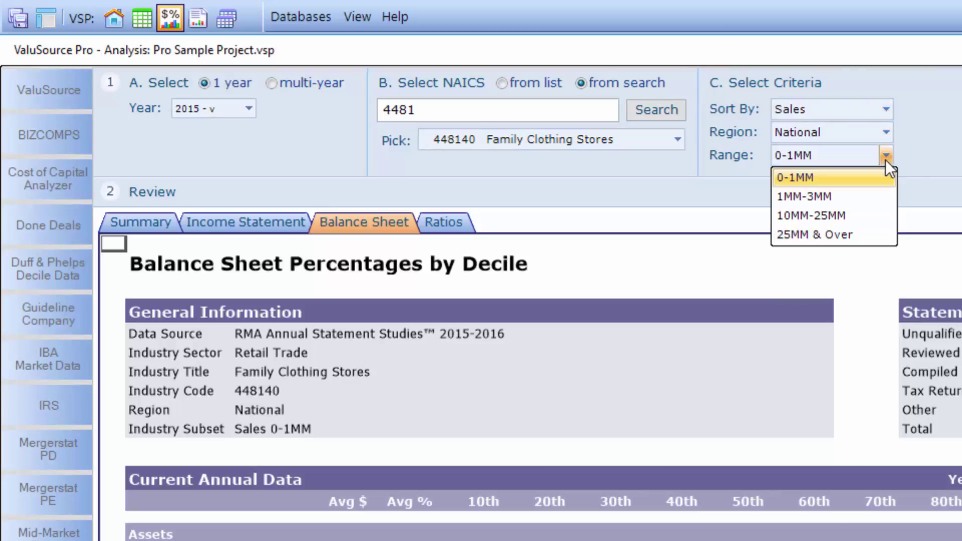
pyautogui.click(867, 202)
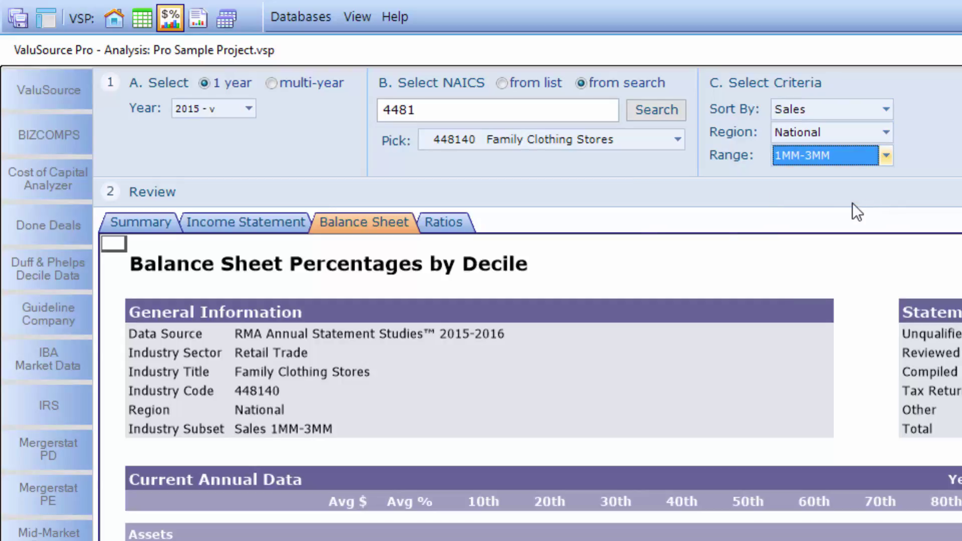
# Review the Income Statement, Balance Sheet and Ratios decile data.
pyautogui.click(248, 223)
pyautogui.click(332, 220)
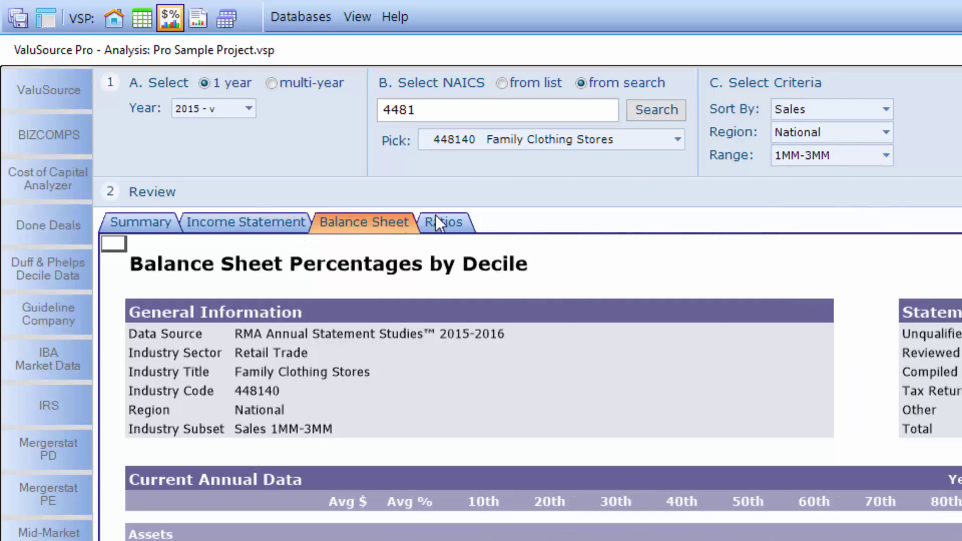
pyautogui.click(434, 220)
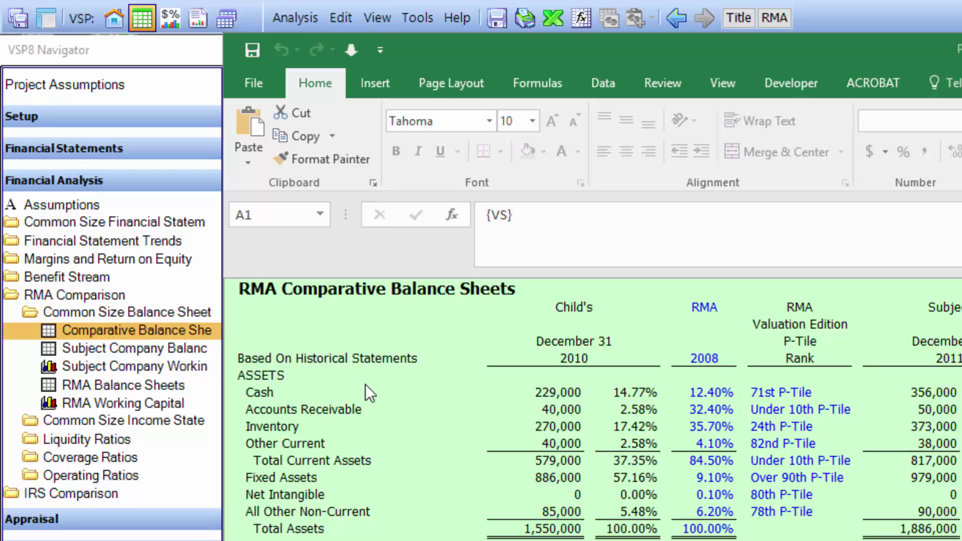
# Expand Appraisal to list Premiums and Discounts, Asset, Income Approach and DCF worksheets.
pyautogui.click(140, 510)
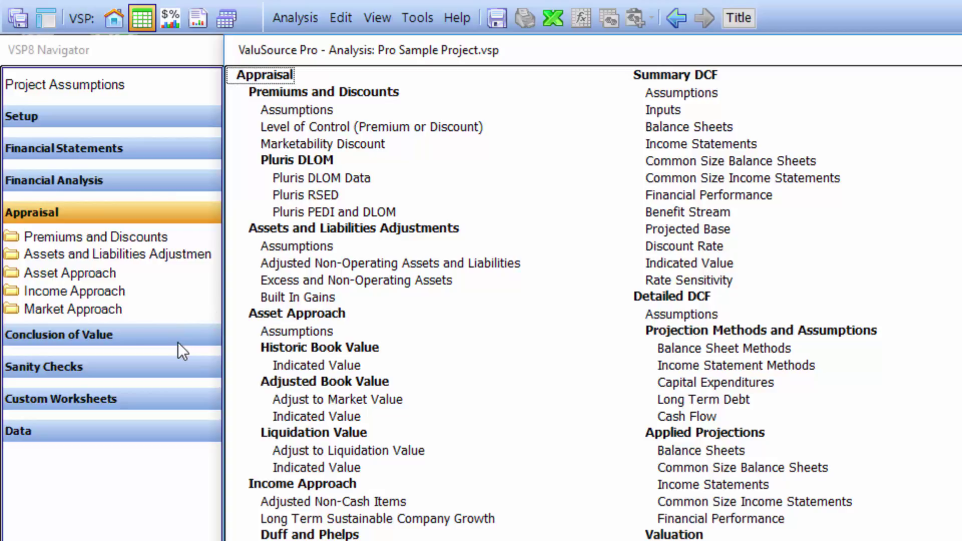
# Open Income Approach > Capitalization of Earnings > Assumptions.
pyautogui.click(89, 291)
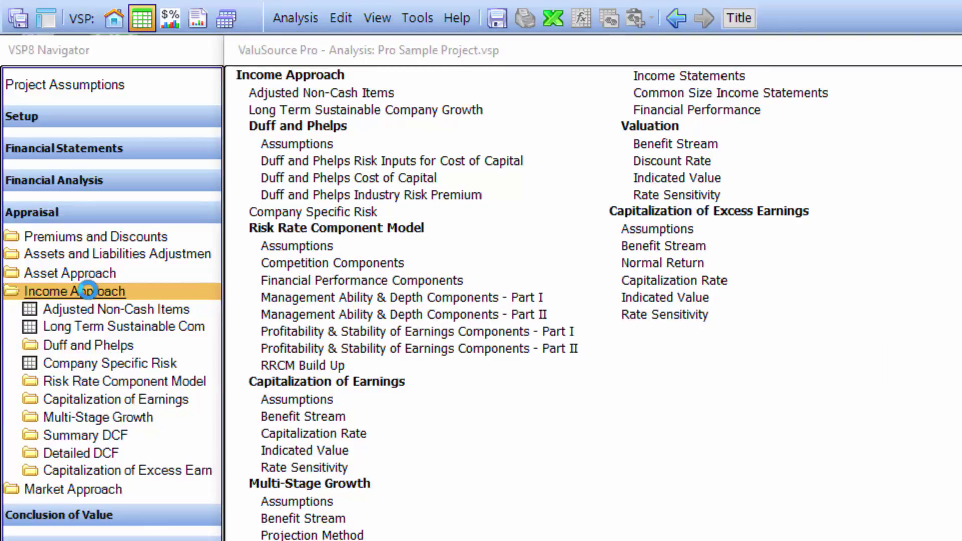
pyautogui.click(108, 397)
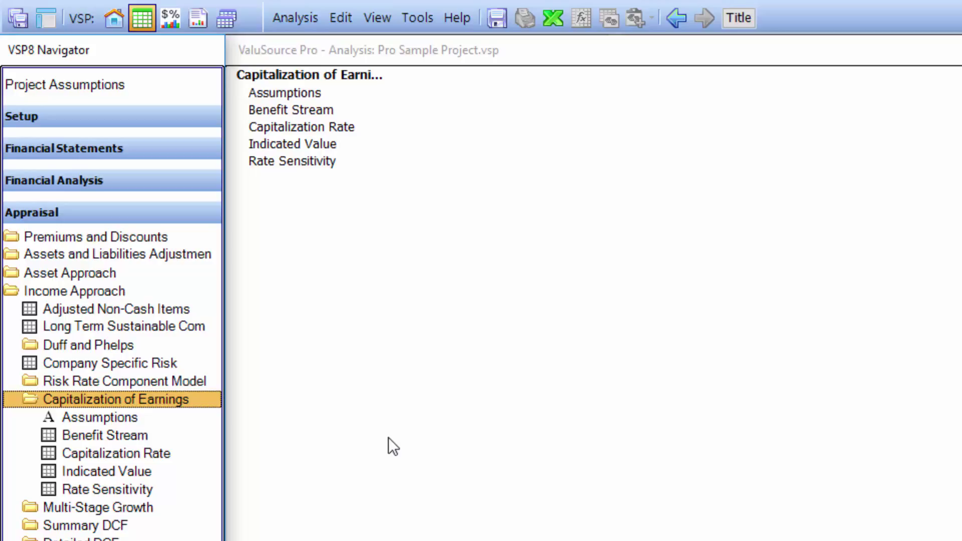
pyautogui.click(119, 417)
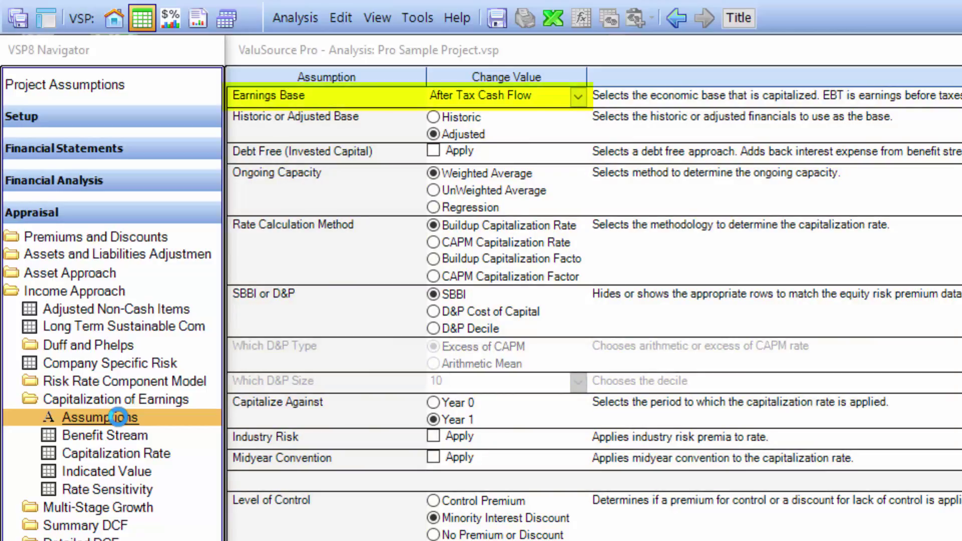
# Open the Benefit Stream worksheet and set the 2010 weight to 2.
pyautogui.click(115, 434)
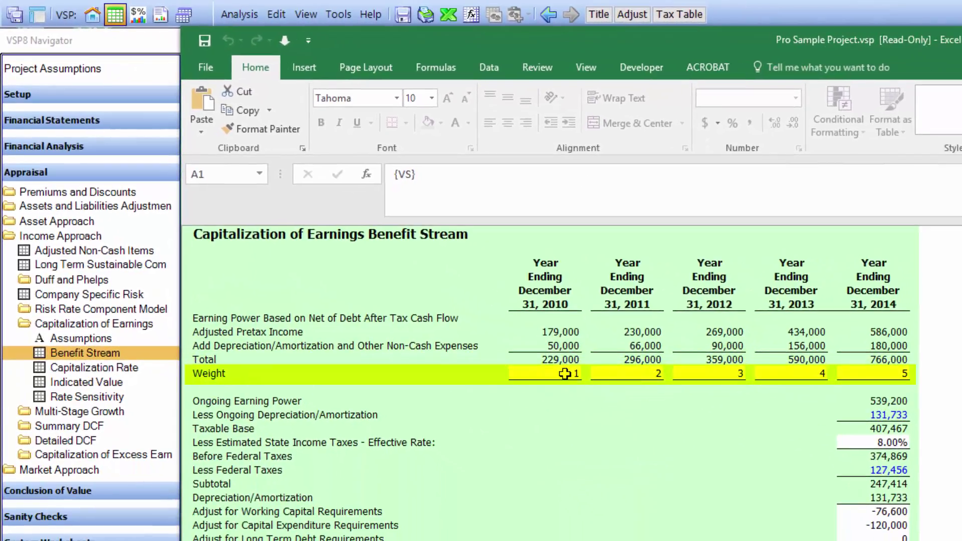
pyautogui.click(565, 374)
pyautogui.write('2')
pyautogui.press('Return')
# Set the 2011, 2012, 2013 and 2014 weights to 1 each.
pyautogui.press('Up')
pyautogui.press('Right')
pyautogui.press('Right')
pyautogui.write('1')
pyautogui.press('Right')
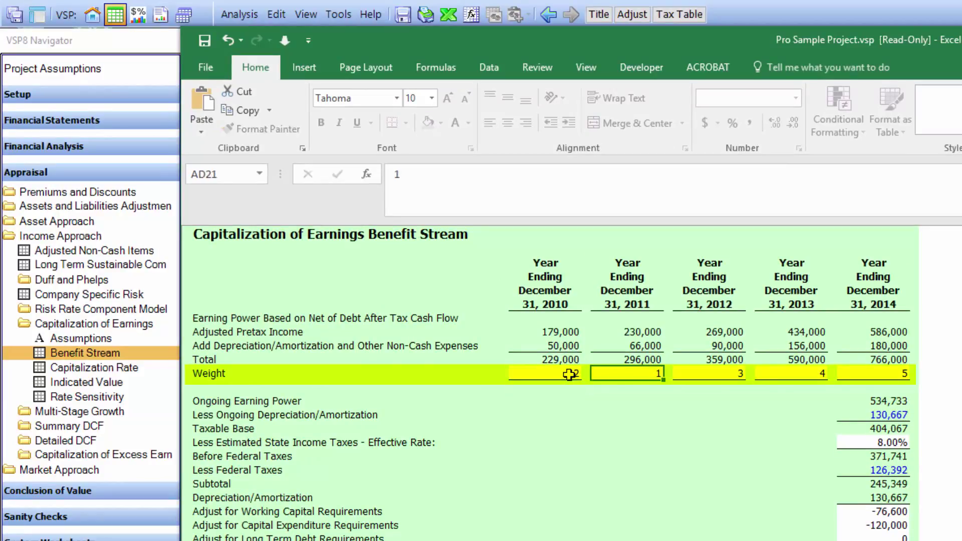
pyautogui.press('Right')
pyautogui.write('1')
pyautogui.press('Right')
pyautogui.press('Right')
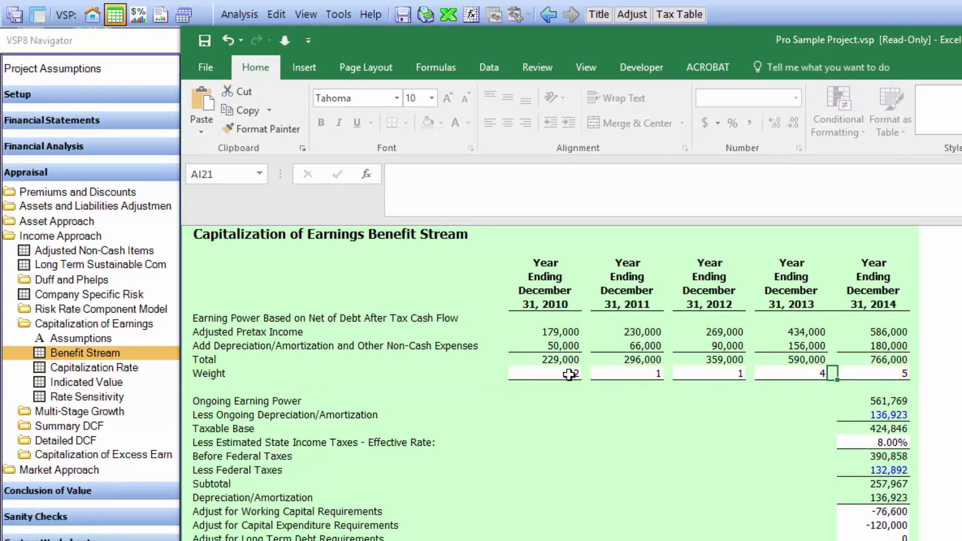
pyautogui.write('1')
pyautogui.press('Right')
pyautogui.press('Right')
pyautogui.write('1')
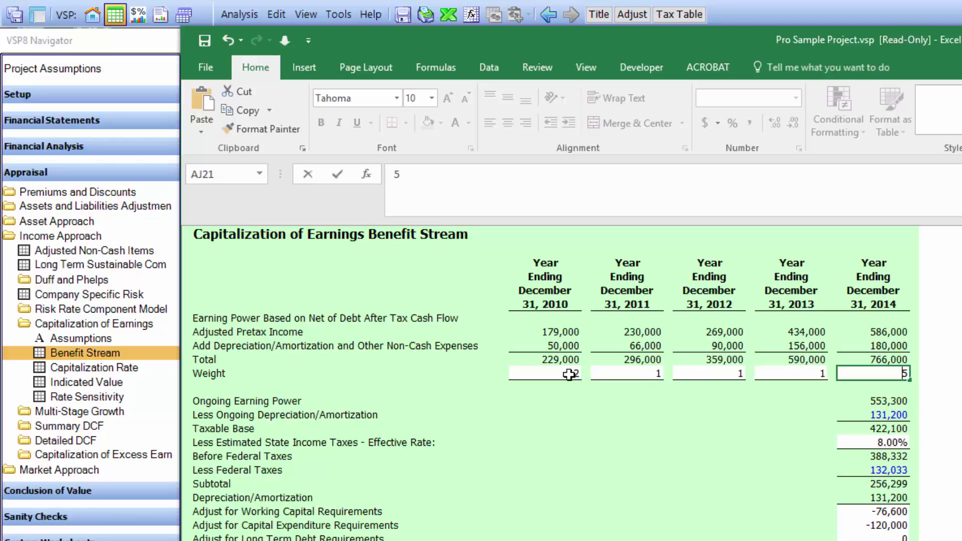
pyautogui.press('Return')
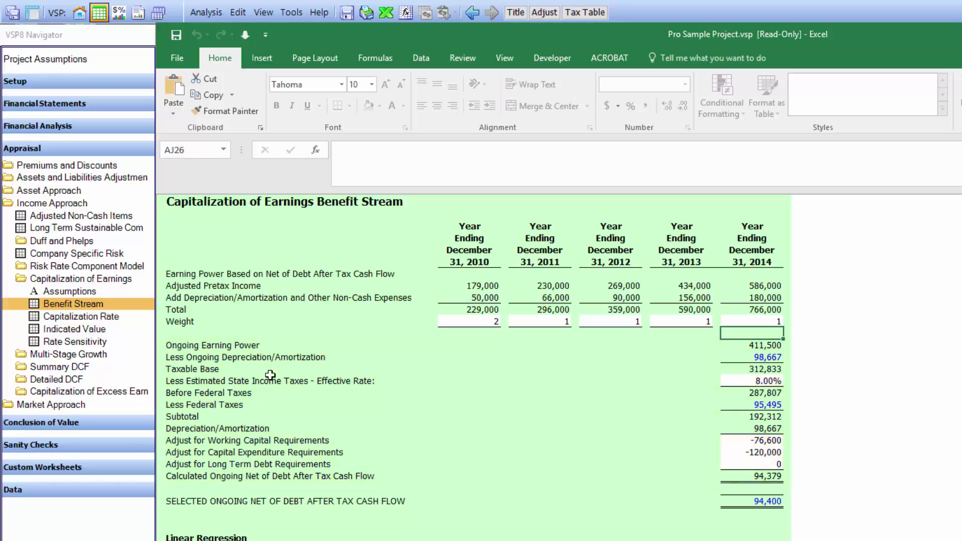
# Use Pretax Earnings as the earnings base, review the benefit stream, then show the capitalization rate.
pyautogui.click(86, 290)
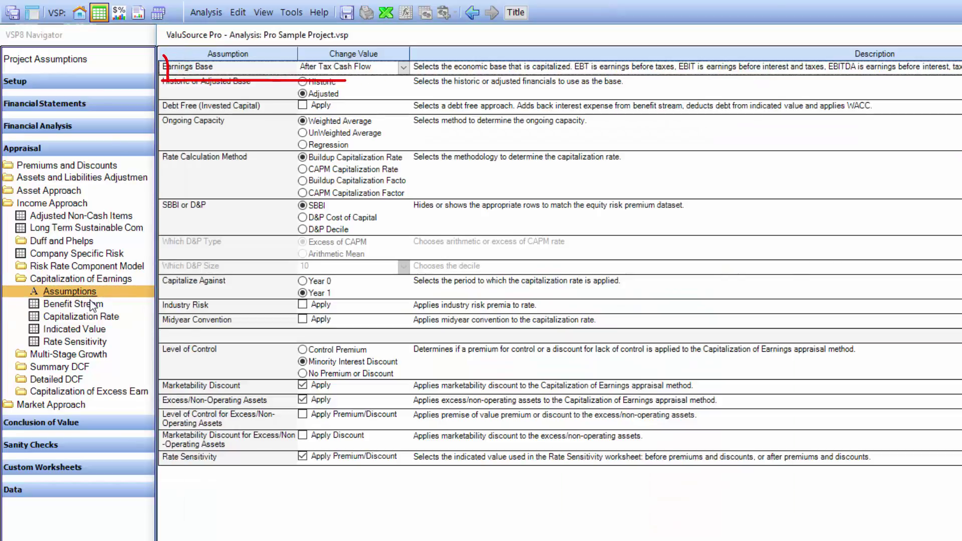
pyautogui.click(402, 70)
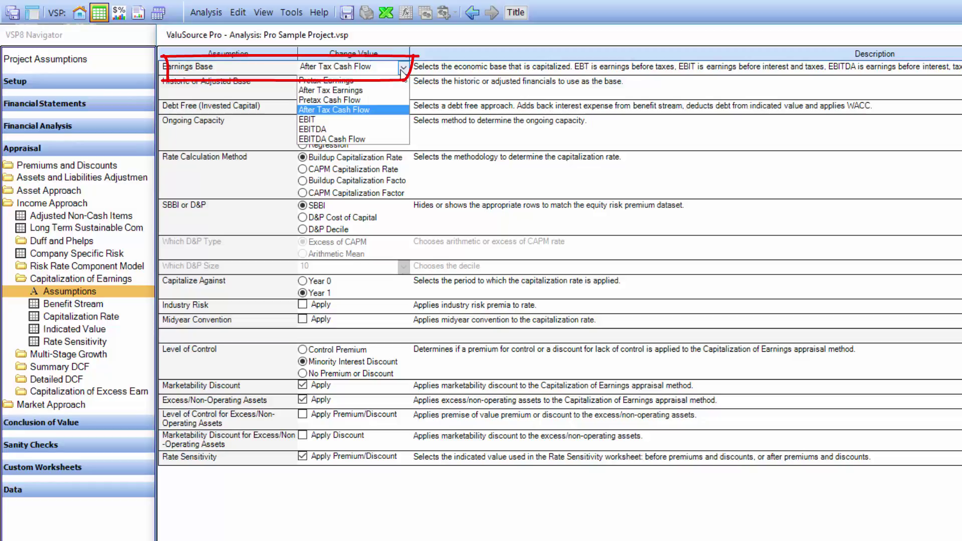
pyautogui.click(372, 81)
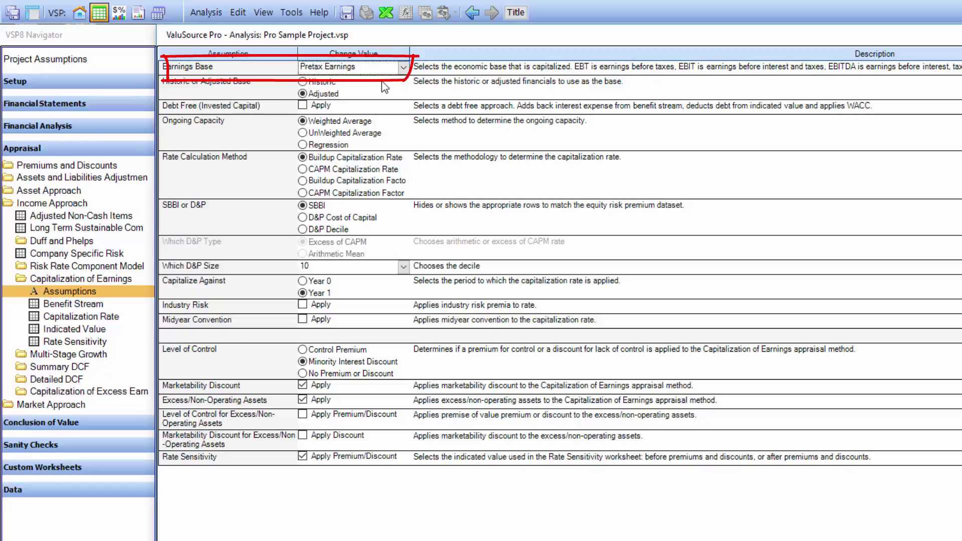
pyautogui.click(102, 305)
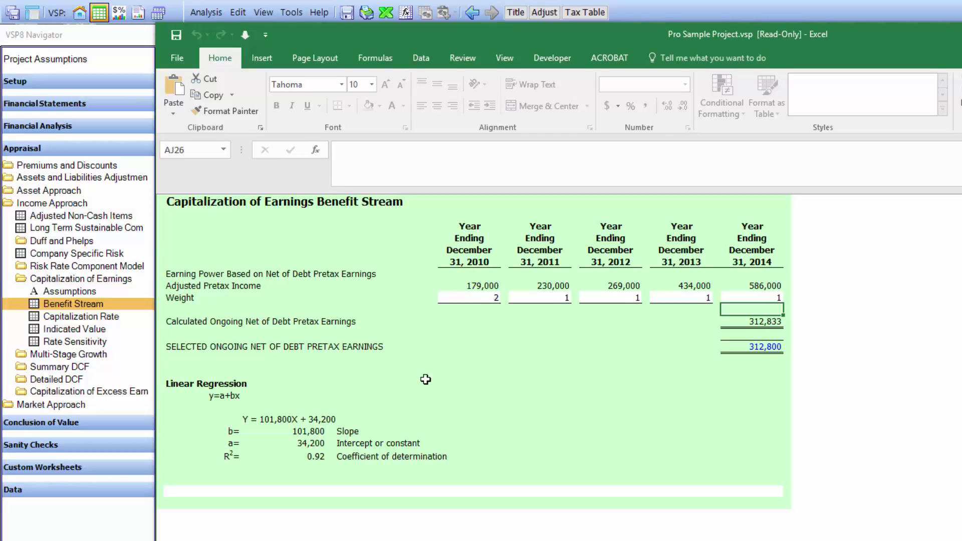
pyautogui.click(106, 316)
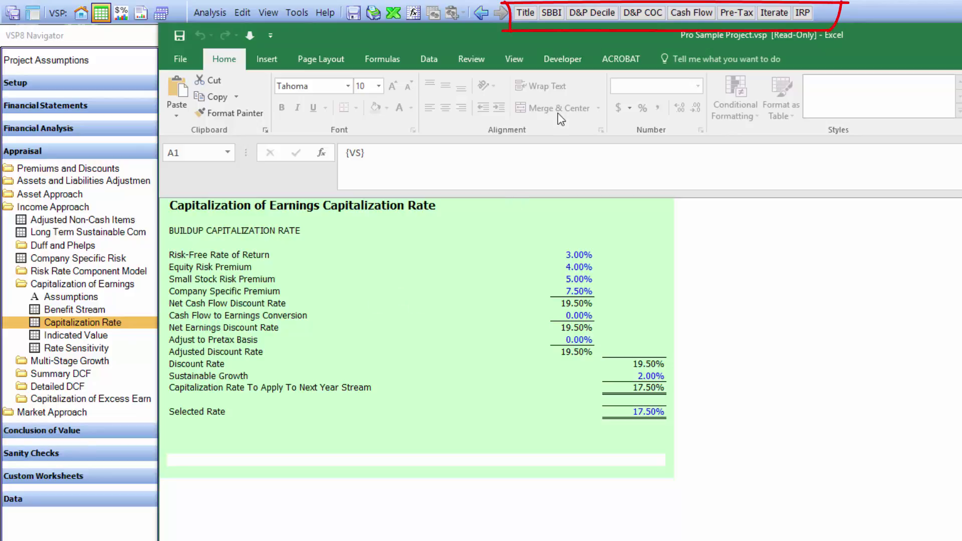
pyautogui.click(593, 13)
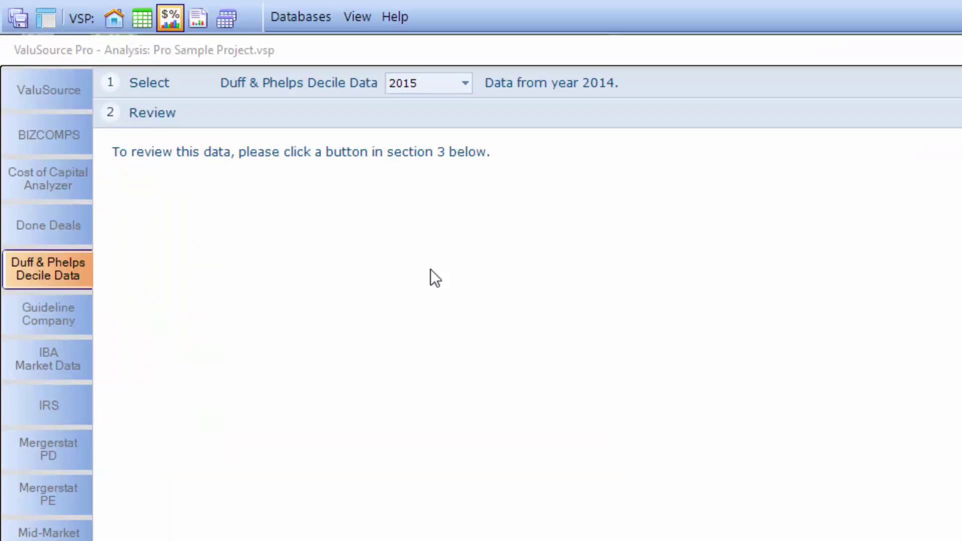
pyautogui.click(465, 83)
pyautogui.click(467, 83)
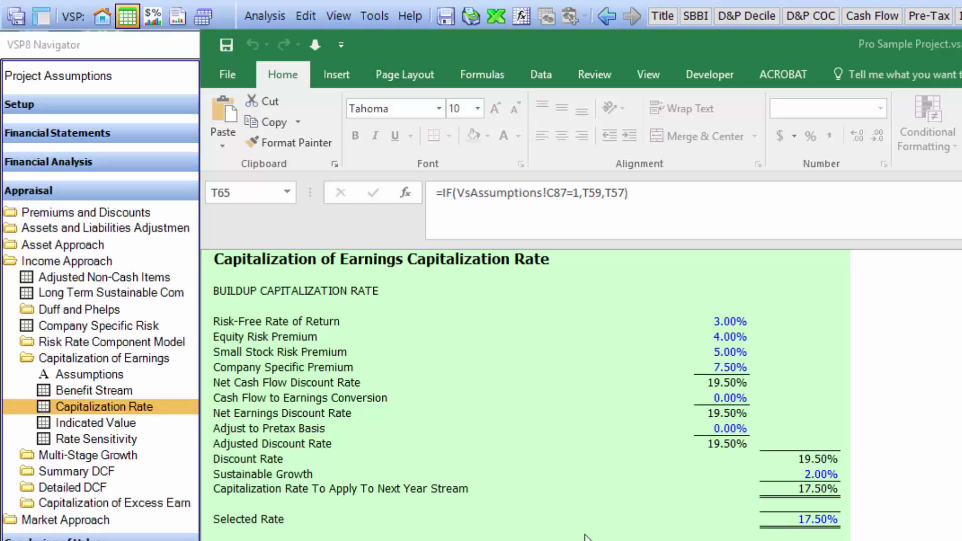
# Change the Selected Rate to .18 (18.00%) and check the 2,481,000 indicated equity value.
pyautogui.click(811, 520)
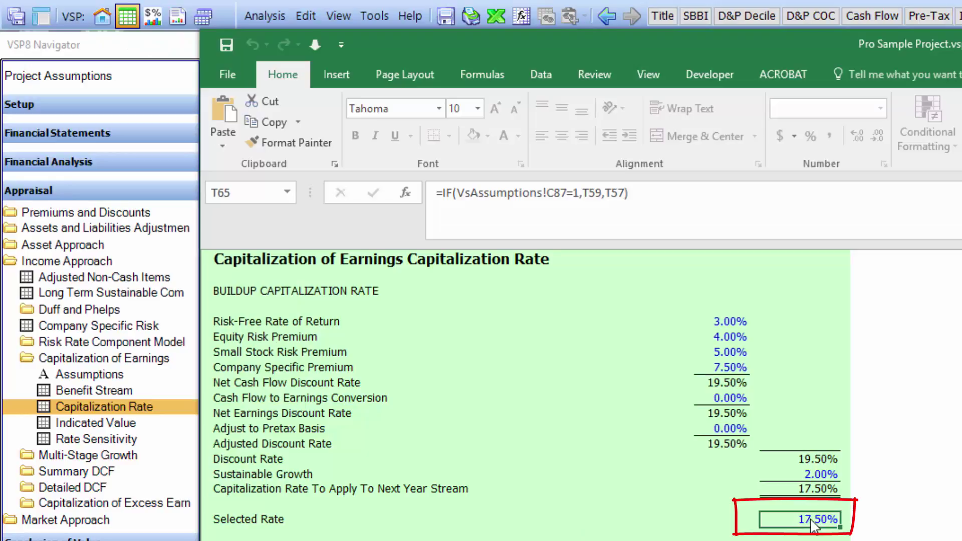
pyautogui.write('.18')
pyautogui.press('Return')
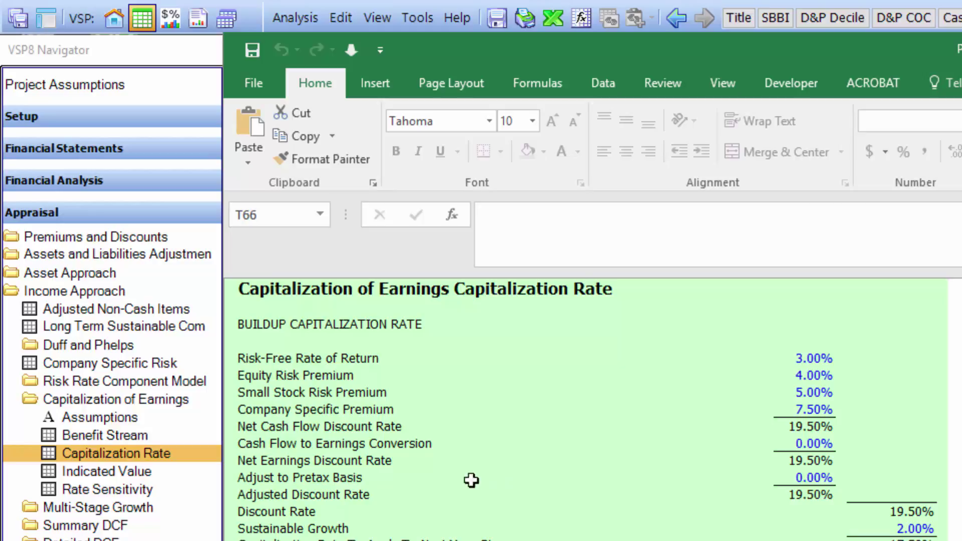
pyautogui.click(137, 473)
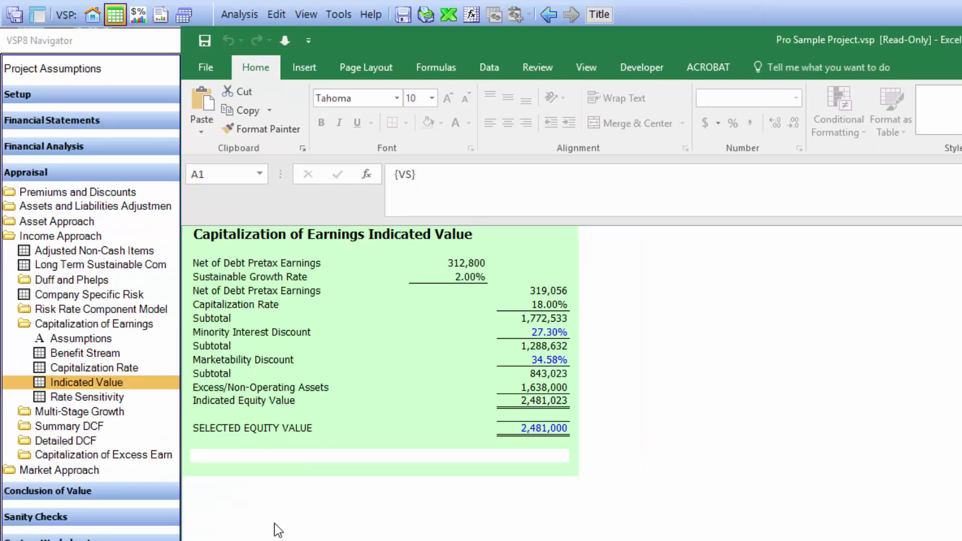
# Show the Rate Sensitivity worksheet, giving 2,481 at 20.00% discount and 2.00% growth.
pyautogui.click(103, 397)
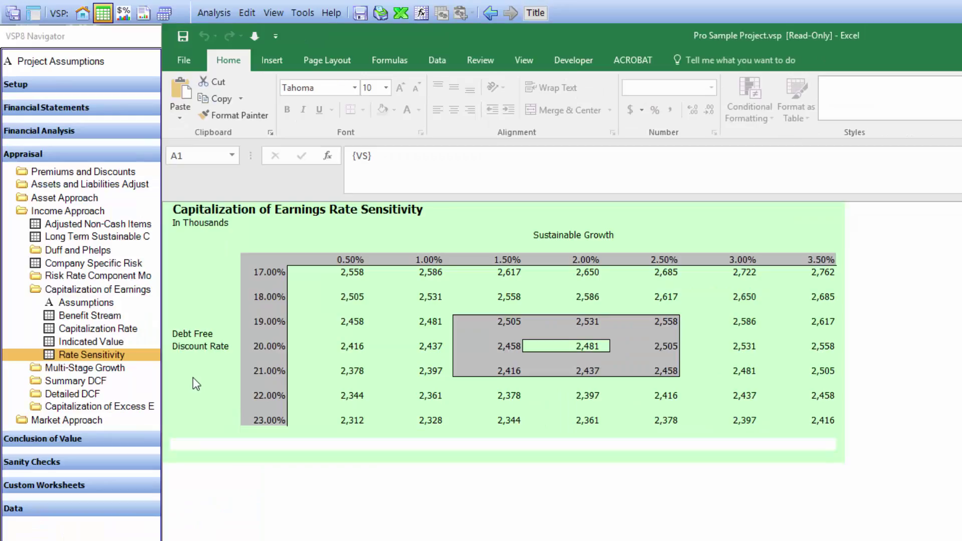
# Show the Conclusion of Value worksheet and select the Capitalization of Earnings row's weight.
pyautogui.click(70, 439)
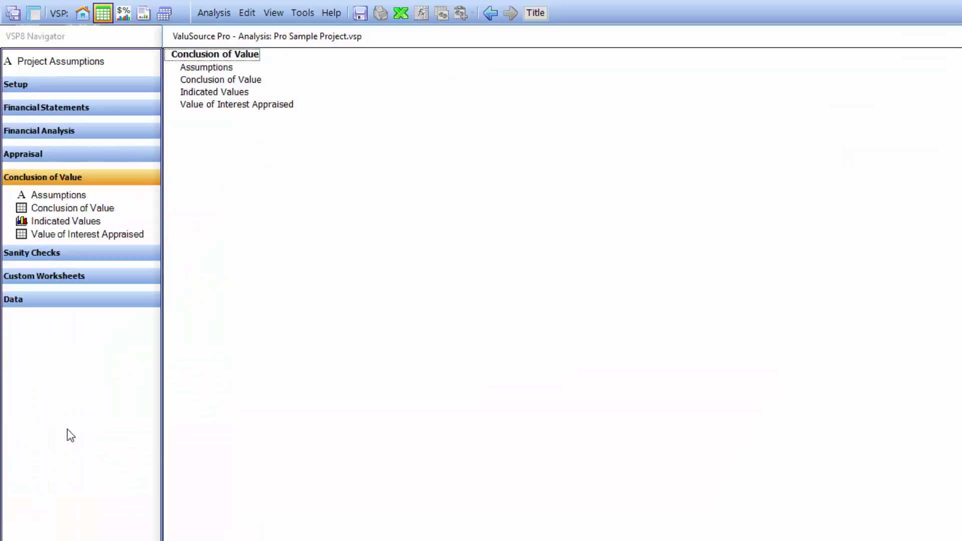
pyautogui.click(81, 208)
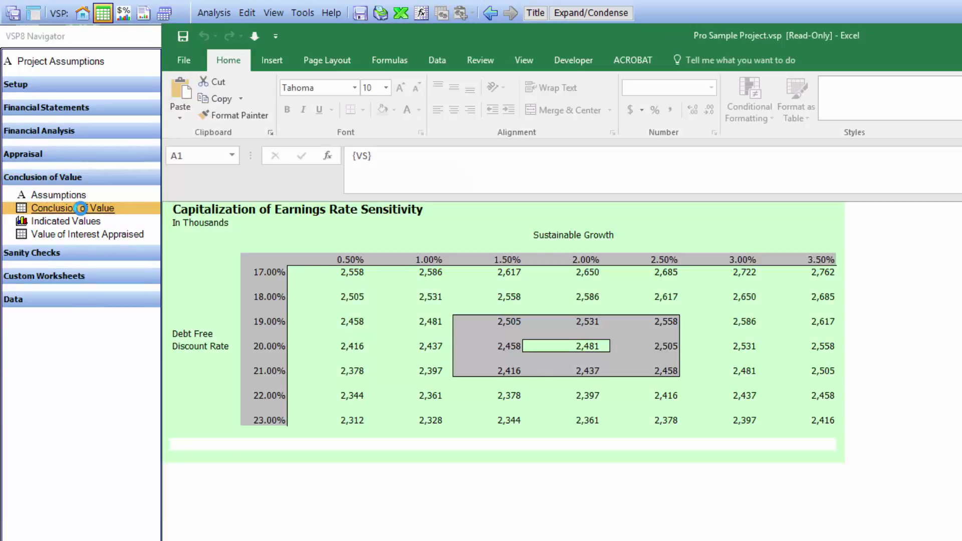
pyautogui.click(215, 293)
pyautogui.moveTo(242, 293); pyautogui.dragTo(583, 297)
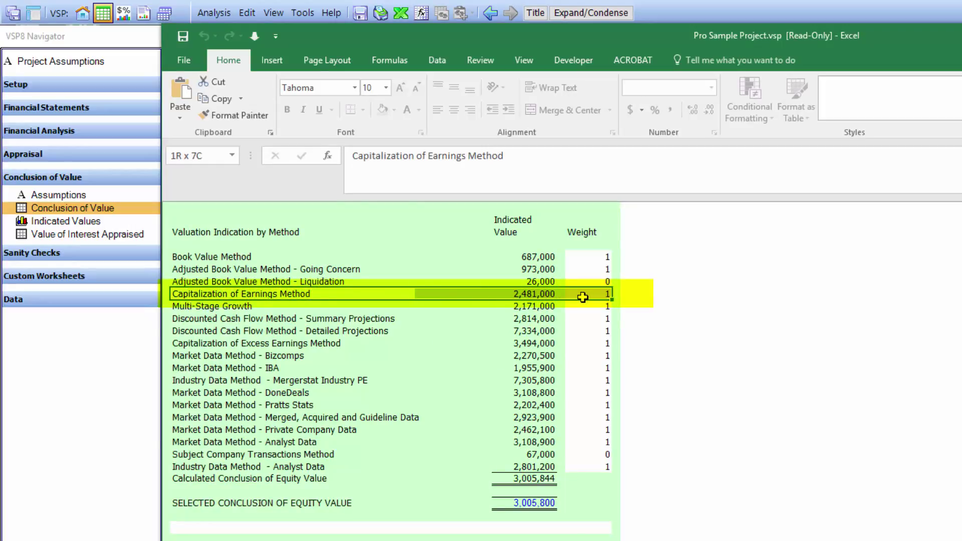
pyautogui.click(585, 298)
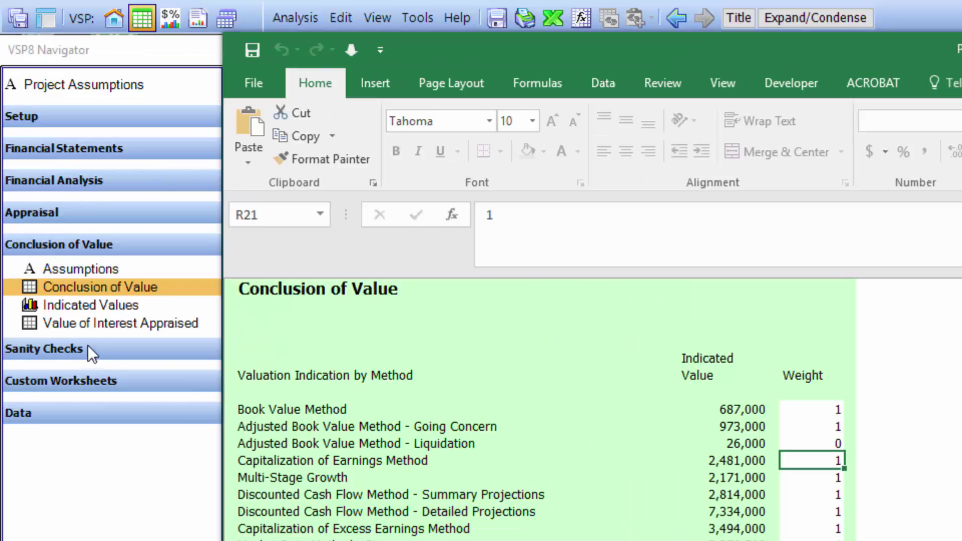
# View Sanity Checks, then the Data section listing IBA, BIZCOMPS, DoneDeals and other sources.
pyautogui.click(63, 252)
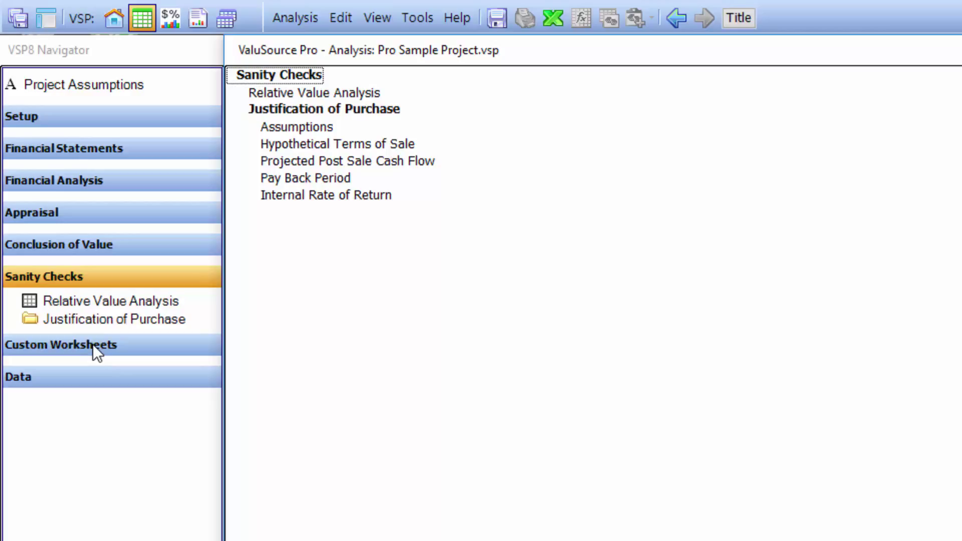
pyautogui.click(23, 380)
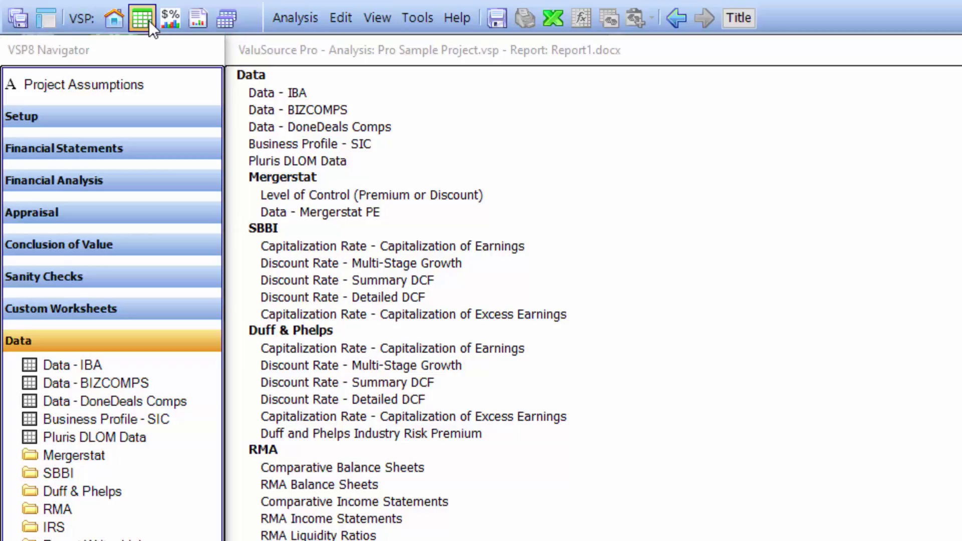
# Generate Report1.docx, the Word valuation report for Child's Clothing Store dated December 31, 2014.
pyautogui.click(198, 19)
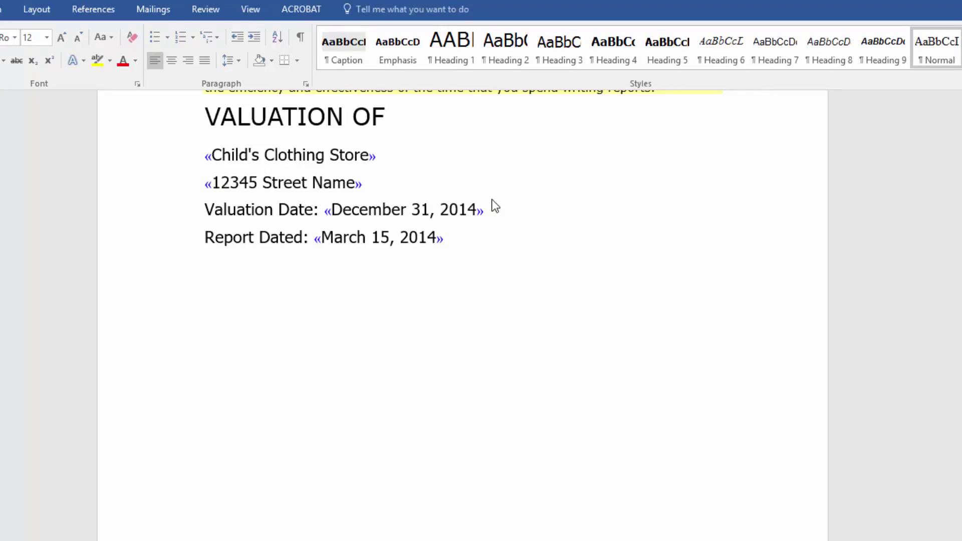
# Scroll through the report's title page, opinion letter and table of contents to the Executive Summary.
pyautogui.scroll(-10, 495, 206)
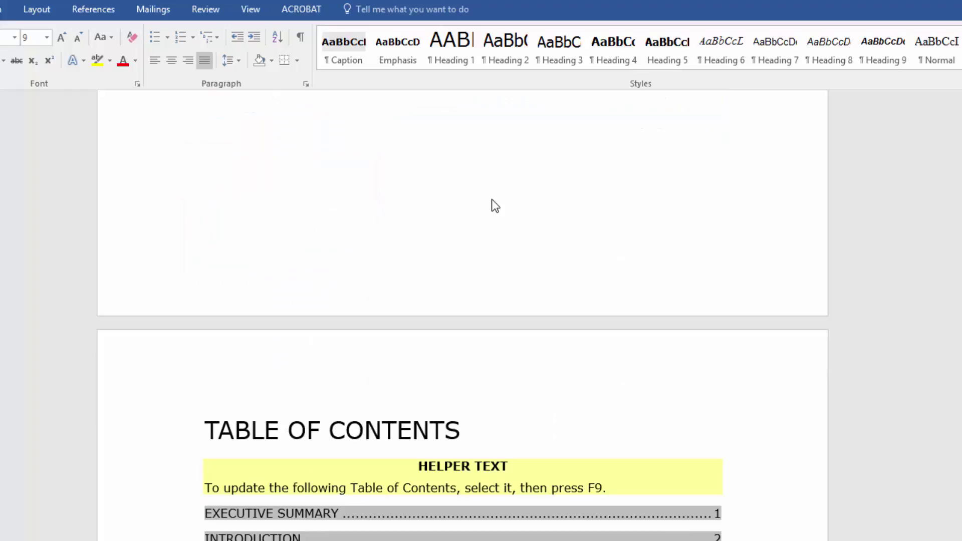
pyautogui.scroll(-10, 492, 200)
pyautogui.scroll(-12, 491, 199)
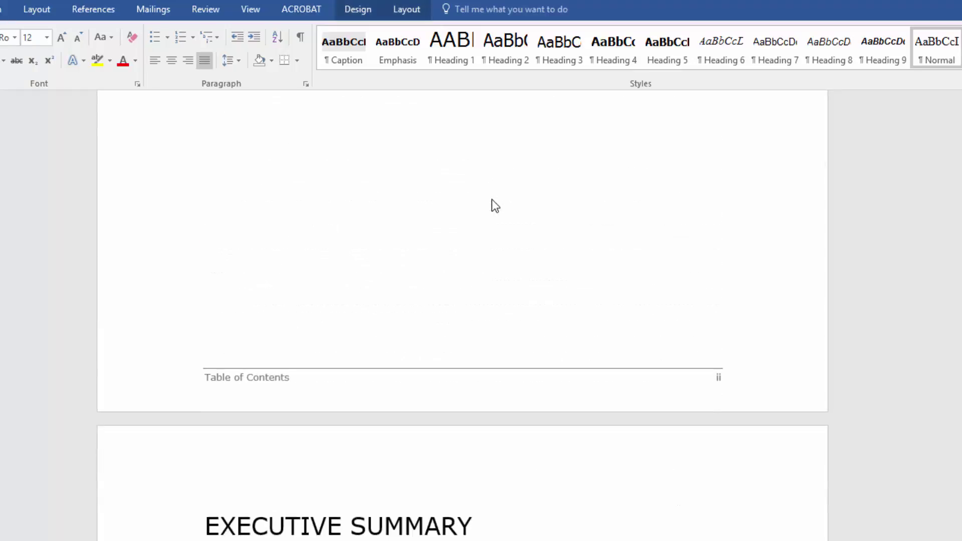
pyautogui.scroll(-10, 495, 205)
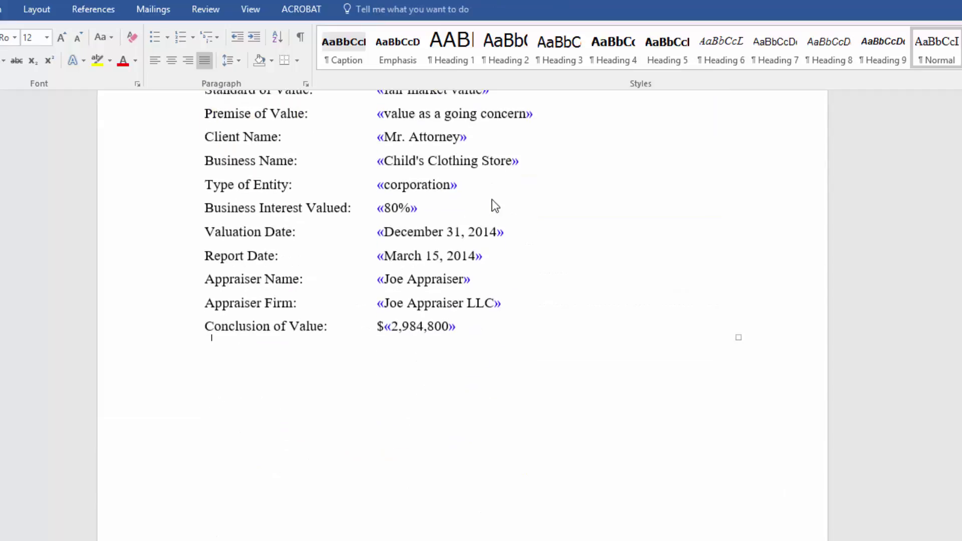